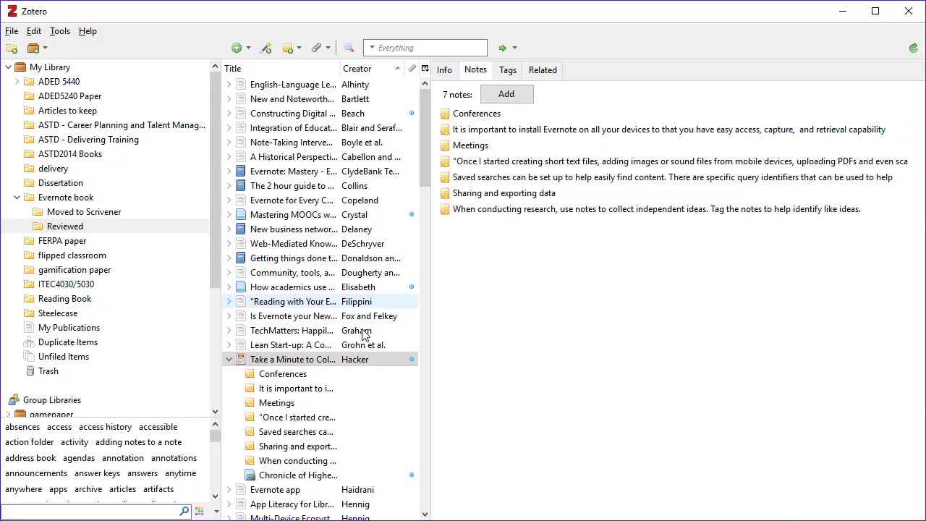
# Review the bibliographic details of "Take a Minute to Collect Your Thoughts With Evernote" and read its Conferences and Evernote installation notes.
pyautogui.click(443, 70)
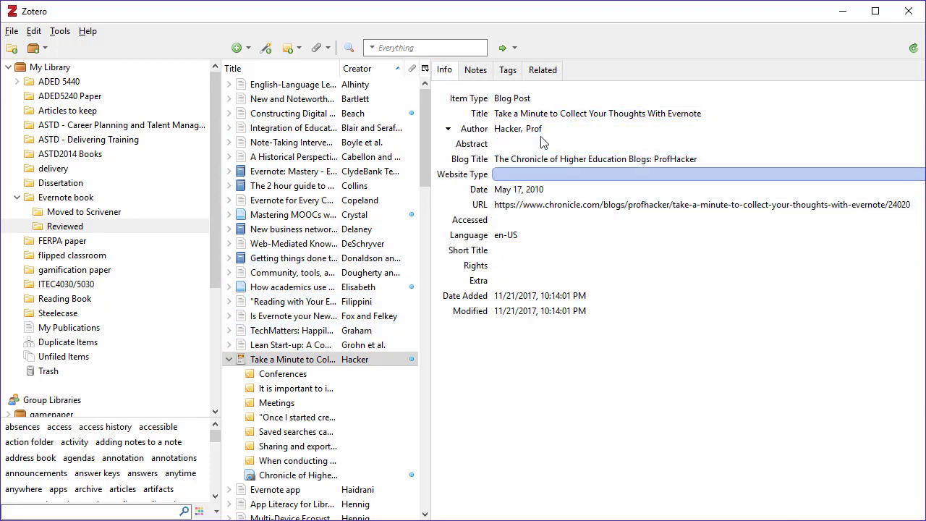
pyautogui.click(475, 72)
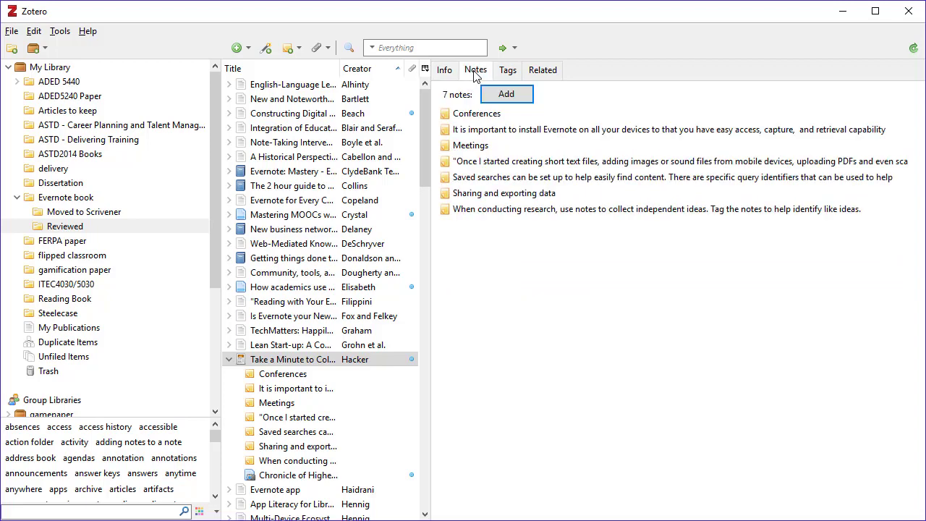
pyautogui.click(471, 114)
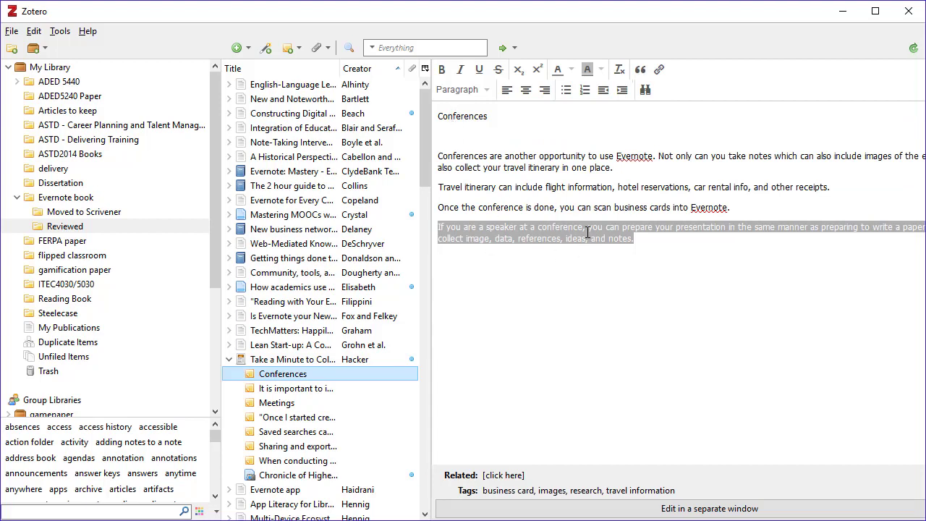
pyautogui.click(287, 391)
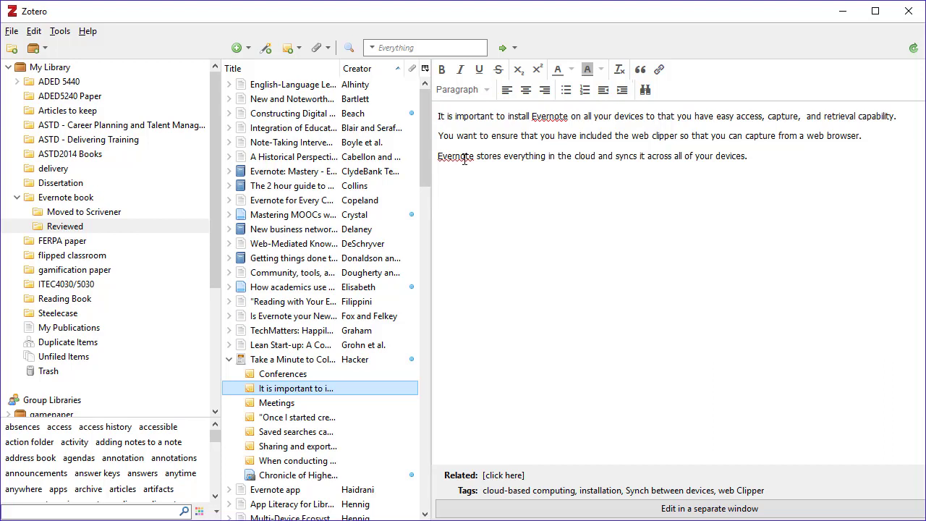
# Move the article "Usability of English Note-Taking Applications in a Foreign Language Learning Context" from the Evernote book collection to its Reviewed subcollection.
pyautogui.click(51, 201)
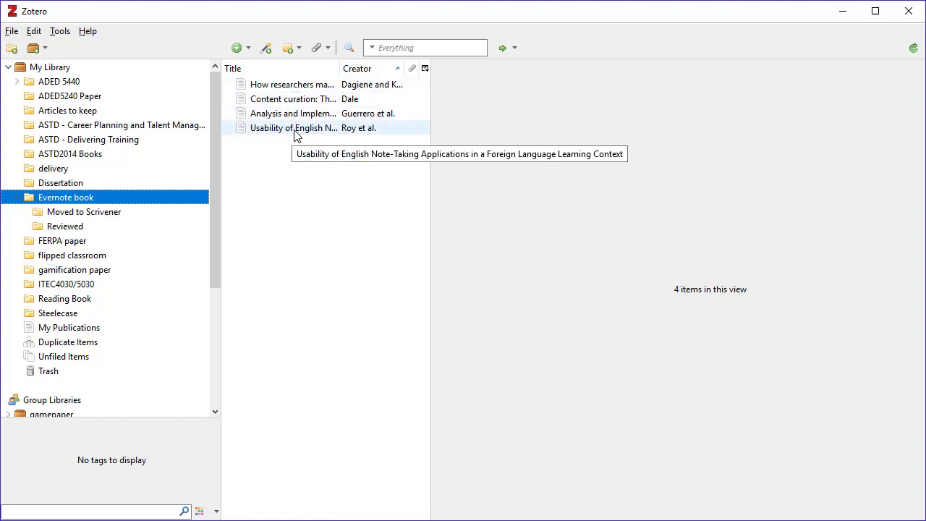
pyautogui.moveTo(295, 134); pyautogui.dragTo(82, 226)
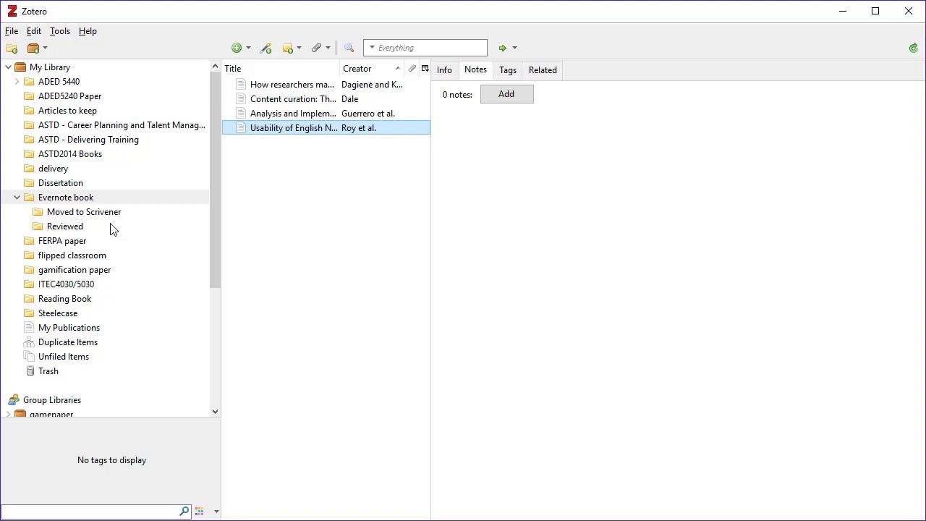
pyautogui.rightClick(321, 129)
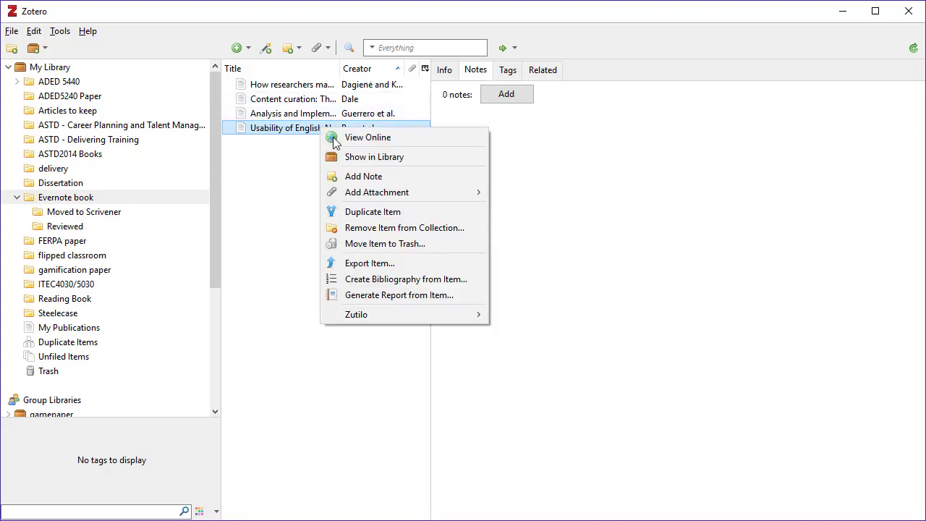
pyautogui.click(382, 228)
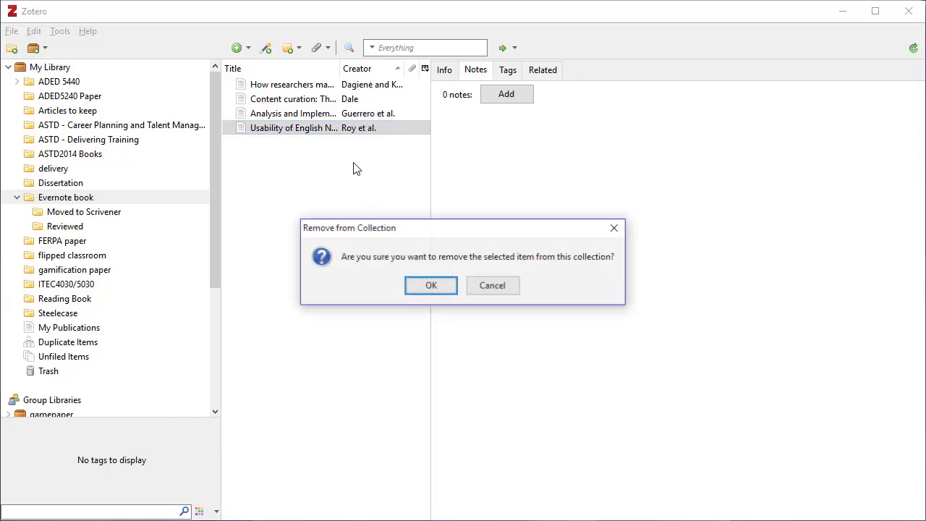
pyautogui.click(431, 287)
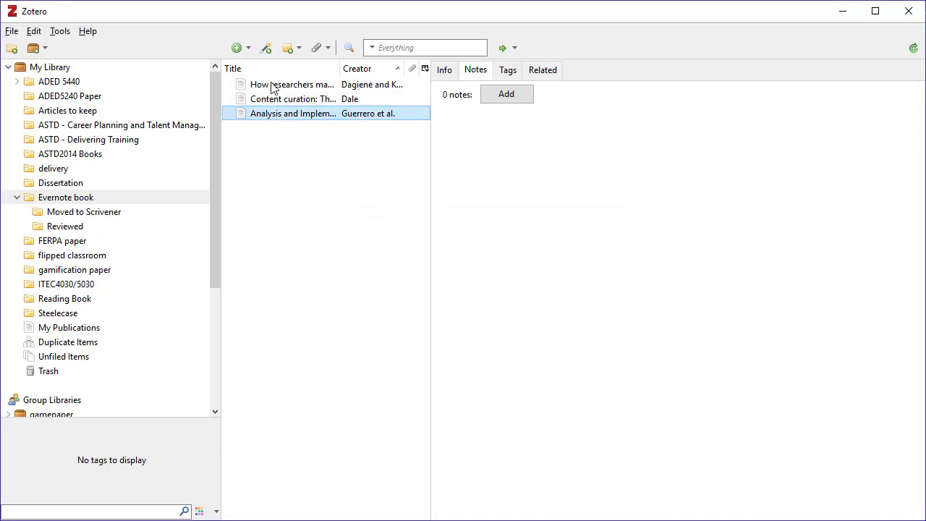
# In the Reviewed collection, copy the first sentence of the "It is important to install Evernote" note under "Take a Minute to Collect Your Thoughts With Evernote".
pyautogui.click(74, 226)
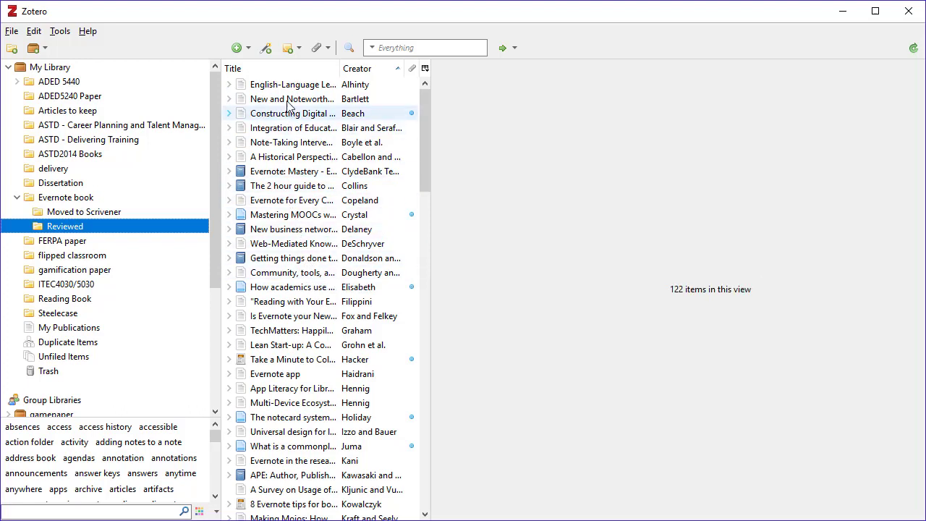
pyautogui.click(277, 375)
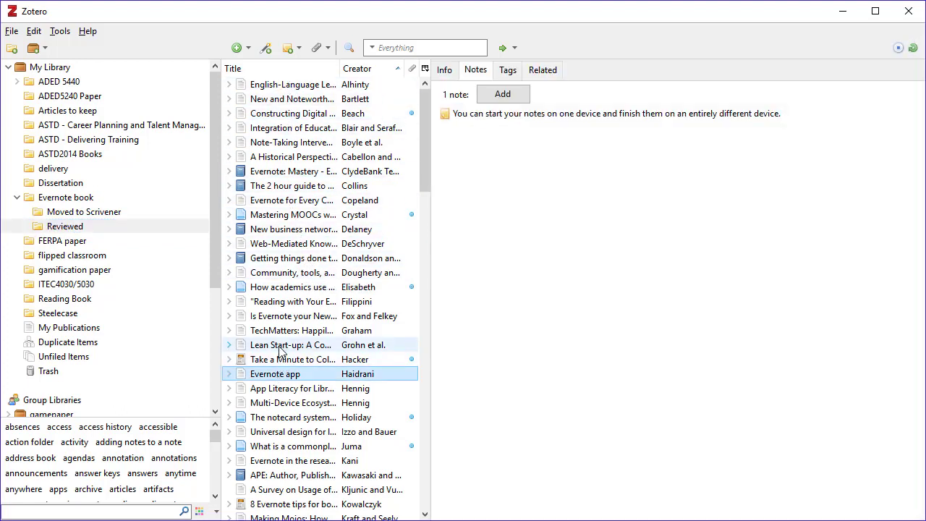
pyautogui.click(276, 362)
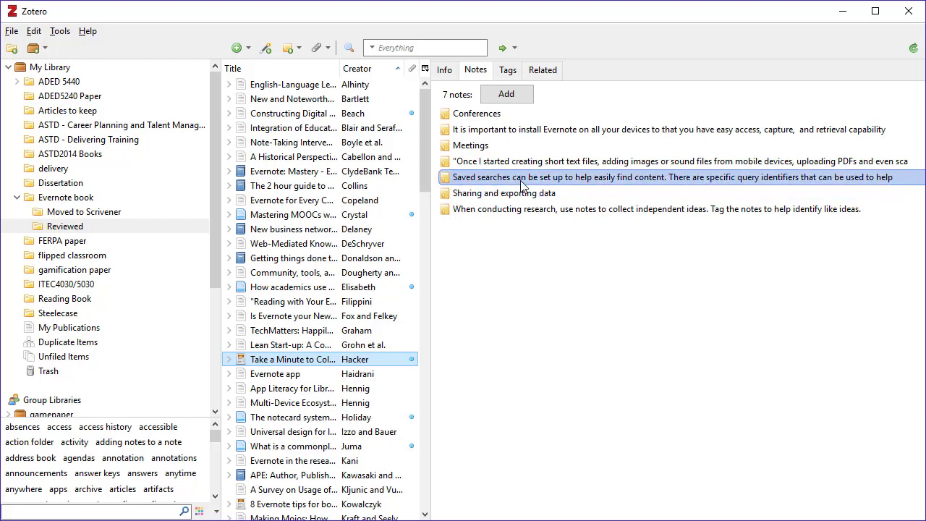
pyautogui.click(509, 130)
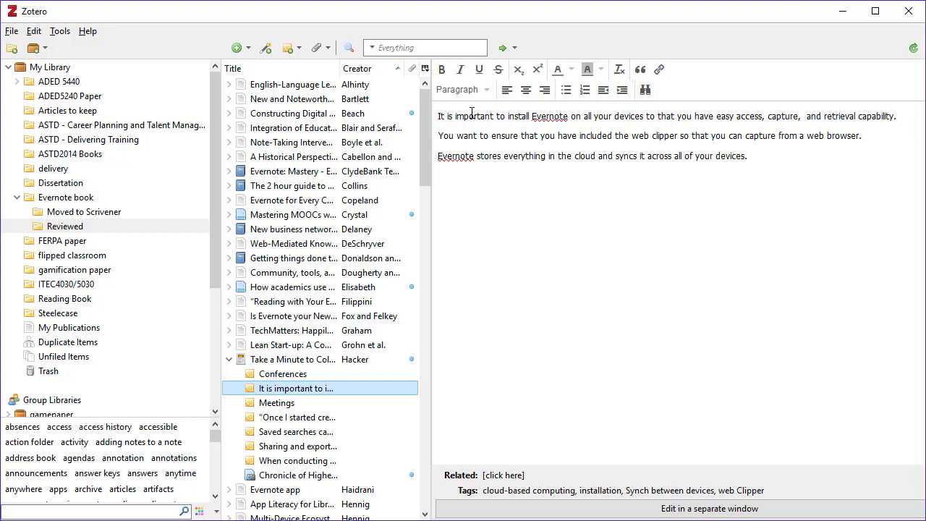
pyautogui.moveTo(439, 122); pyautogui.dragTo(901, 113)
pyautogui.hotkey('ctrl', 'c')
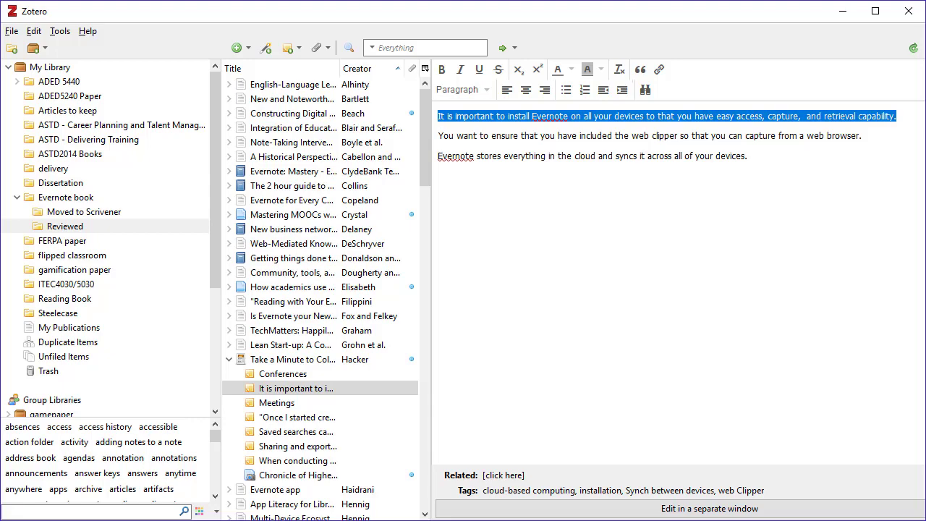
# Switch to Scrivener, add a new text document below the Conferences note, and paste the copied sentence into it.
pyautogui.hotkey('alt', 'Tab')
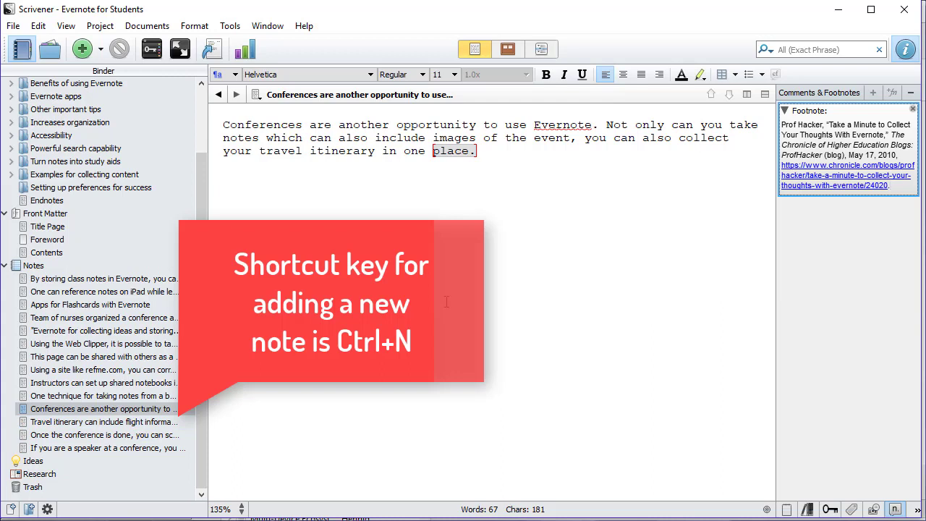
pyautogui.hotkey('ctrl', 'n')
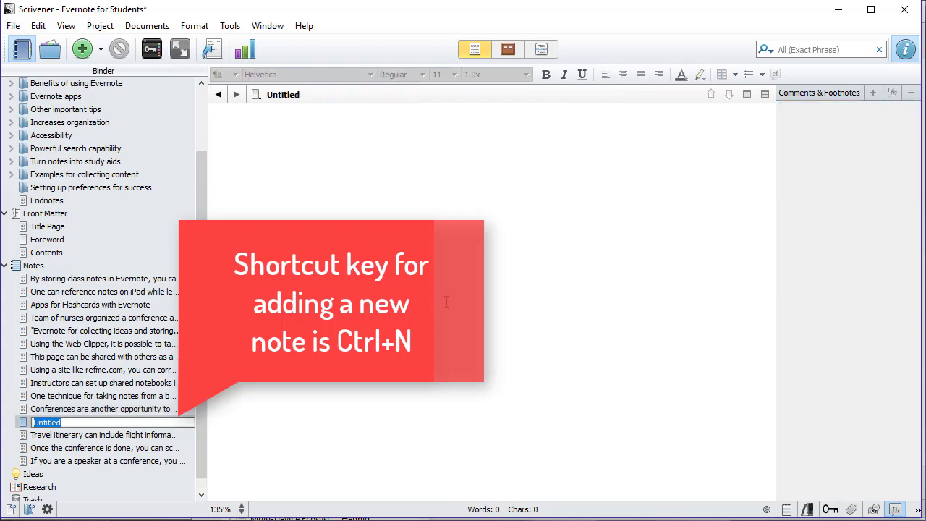
pyautogui.click(253, 129)
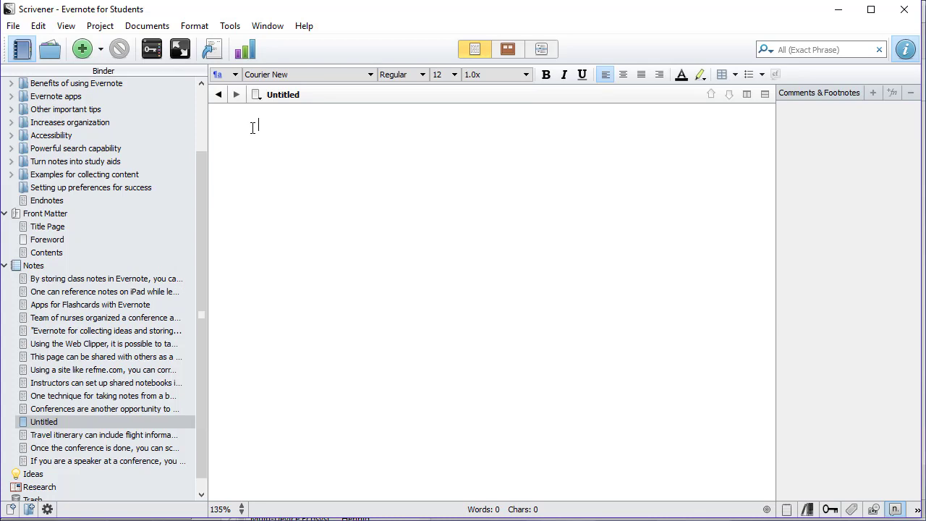
pyautogui.hotkey('ctrl', 'v')
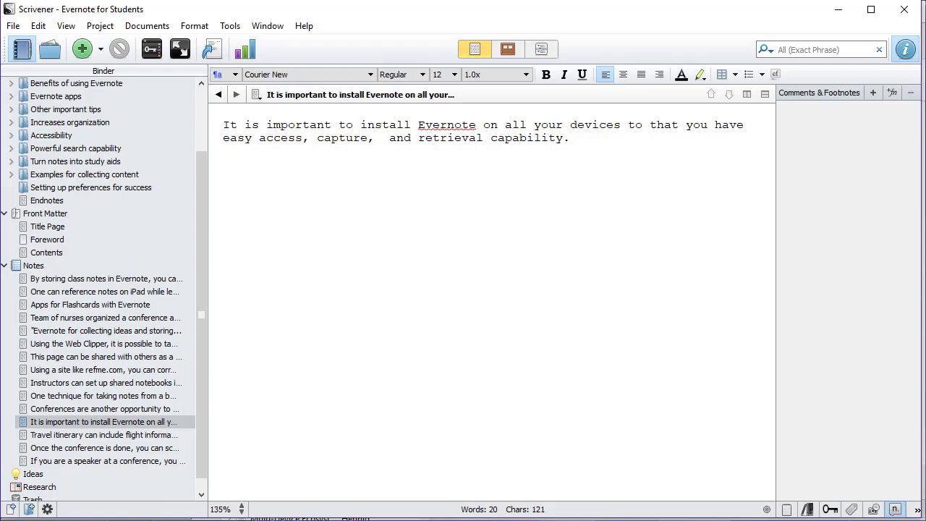
# In Zotero, copy the blog post's citation to the clipboard as a note in Chicago Manual of Style 17th edition (full note).
pyautogui.hotkey('alt', 'Tab')
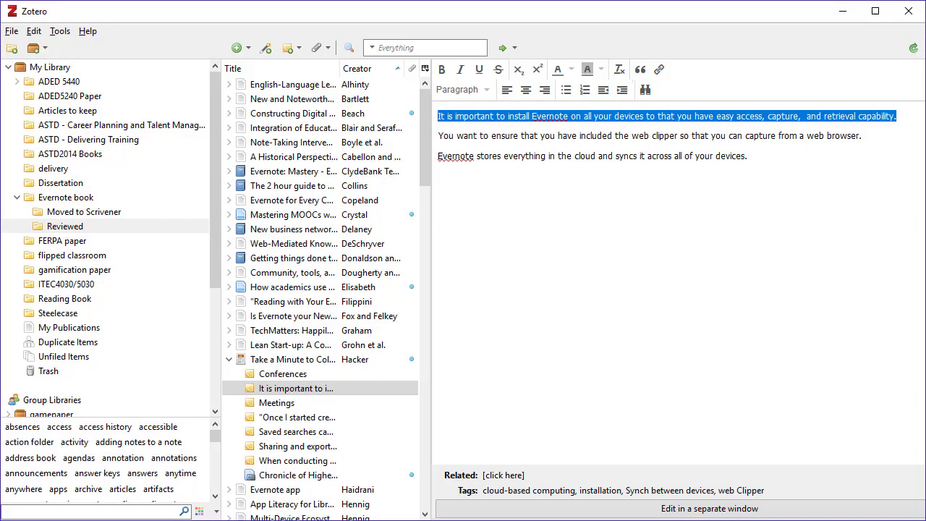
pyautogui.click(284, 362)
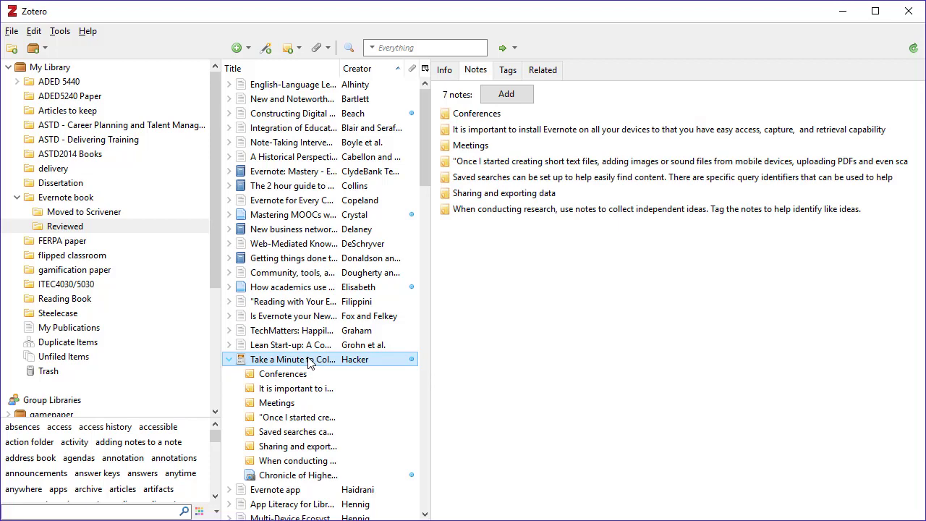
pyautogui.rightClick(308, 362)
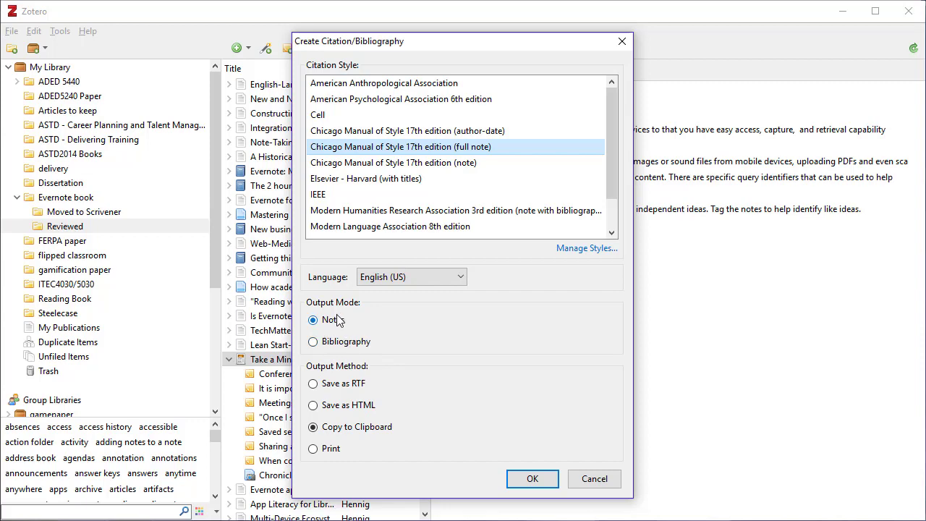
pyautogui.click(537, 481)
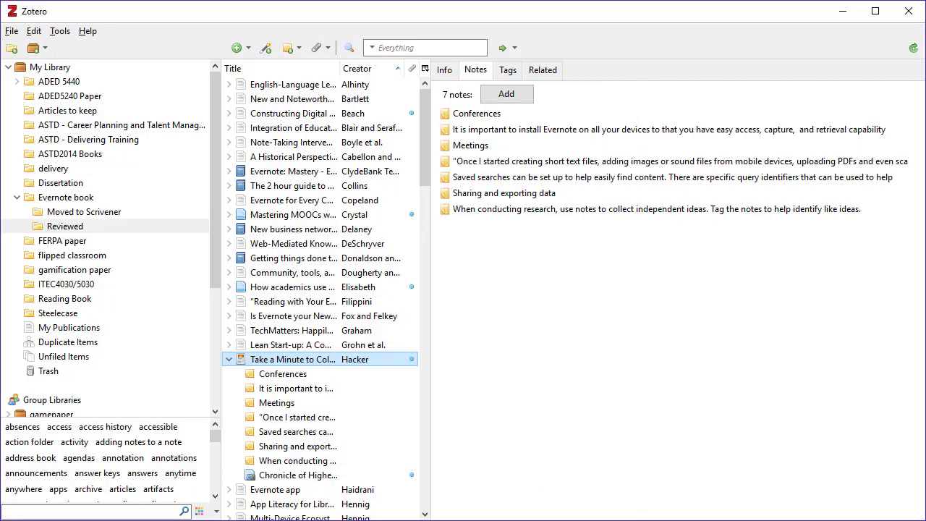
# Back in Scrivener, add a footnote at the end of the new note's sentence containing the copied blog post citation.
pyautogui.hotkey('alt', 'Tab')
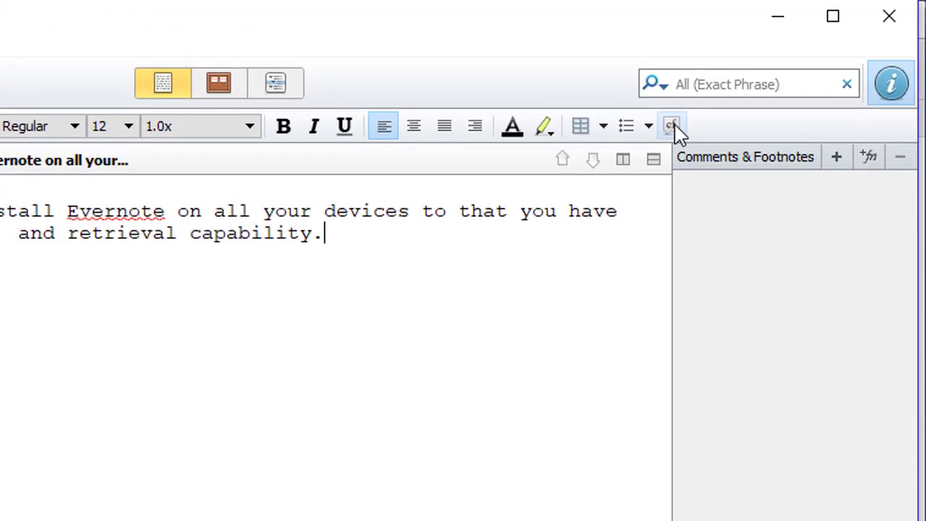
pyautogui.click(775, 74)
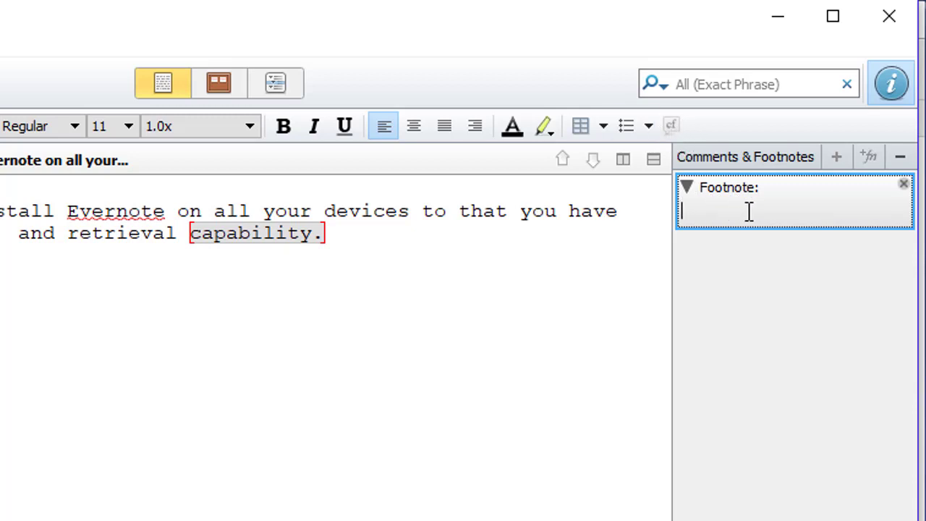
pyautogui.write('Prof Hacker, "Take a Minute to Collect Your Thoughts With Evernote," The Chronicle of Higher Education Blogs: ProfHacker (blog), May 17, 2010, https://www.chronicle.com/blogs/profhacker/take-a-minute-to-collect-your-thoughts-with-evernote/24020.')
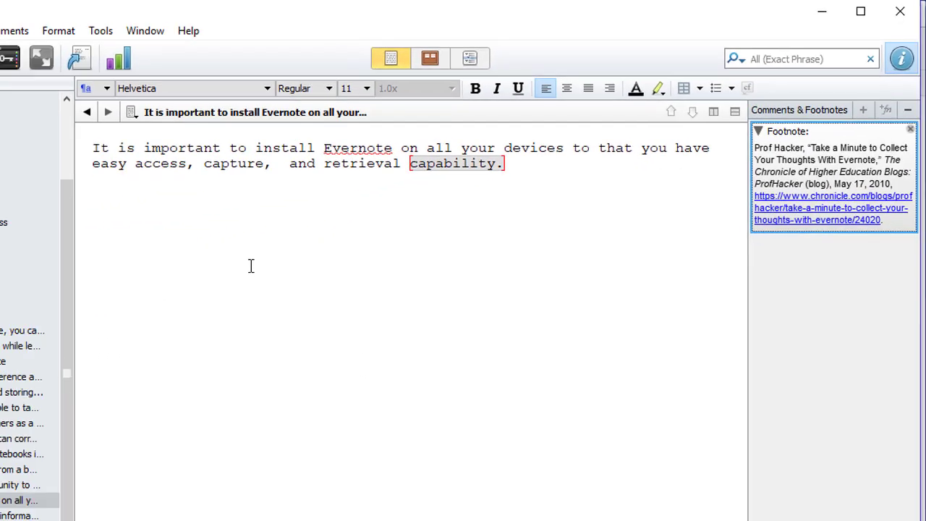
# Select the last document in Scrivener's Notes folder, then in Zotero copy the Evernote installation note's second sentence, about the web clipper.
pyautogui.click(119, 461)
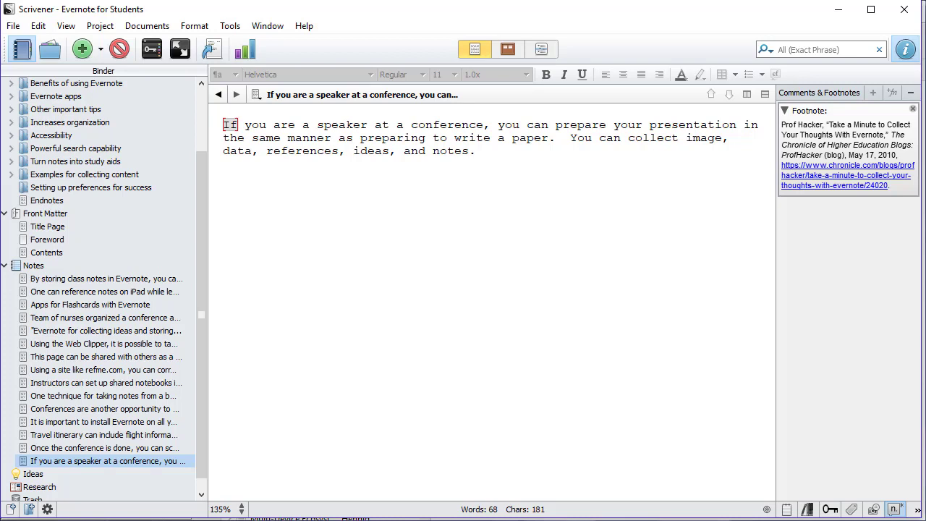
pyautogui.hotkey('alt', 'Tab')
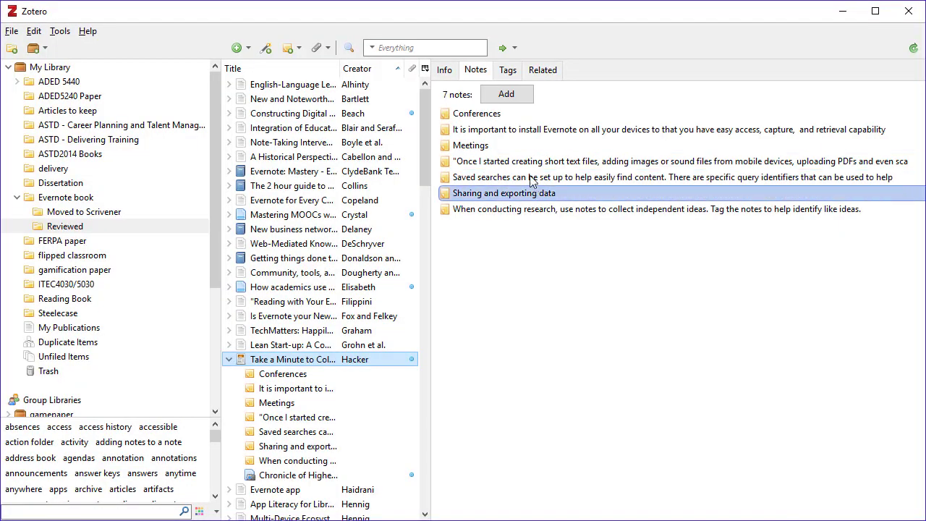
pyautogui.click(506, 129)
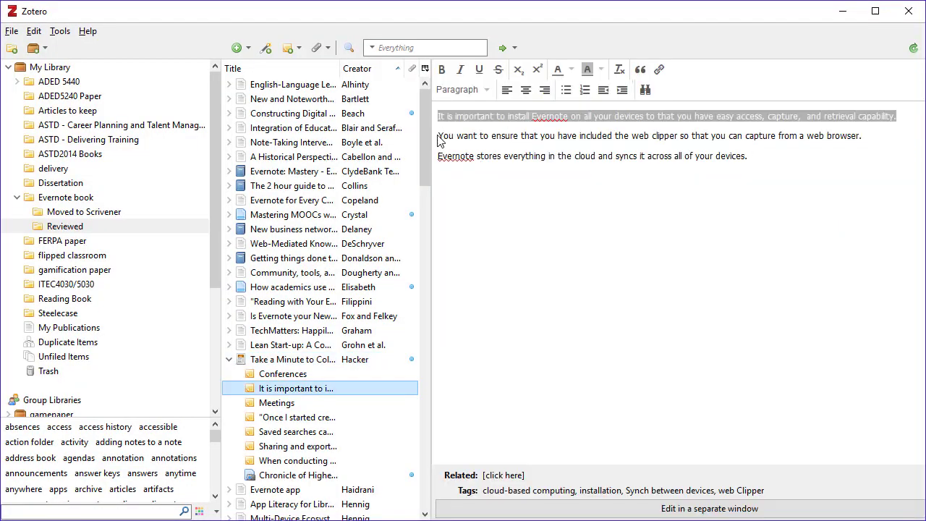
pyautogui.moveTo(439, 137); pyautogui.dragTo(870, 131)
pyautogui.hotkey('ctrl', 'c')
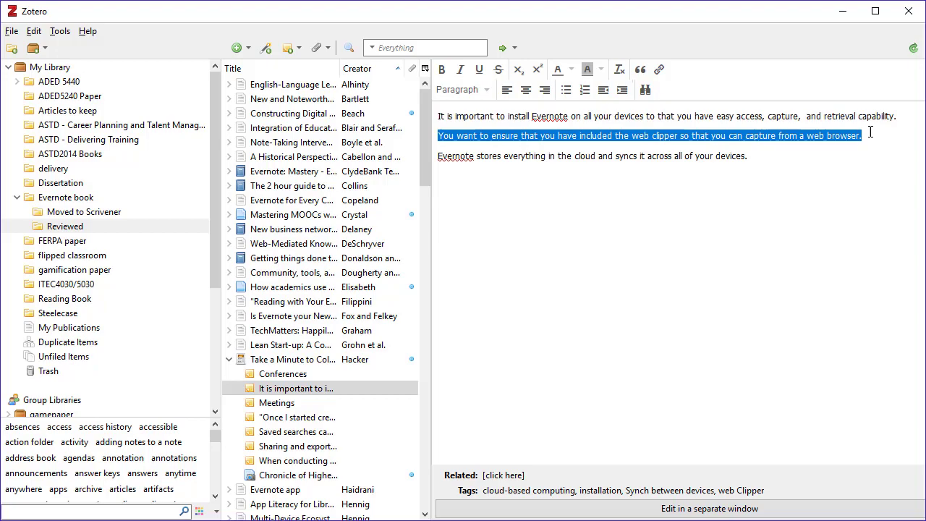
# In Scrivener, add a new text document after the conference speaker note and paste the web clipper sentence into it.
pyautogui.hotkey('alt', 'Tab')
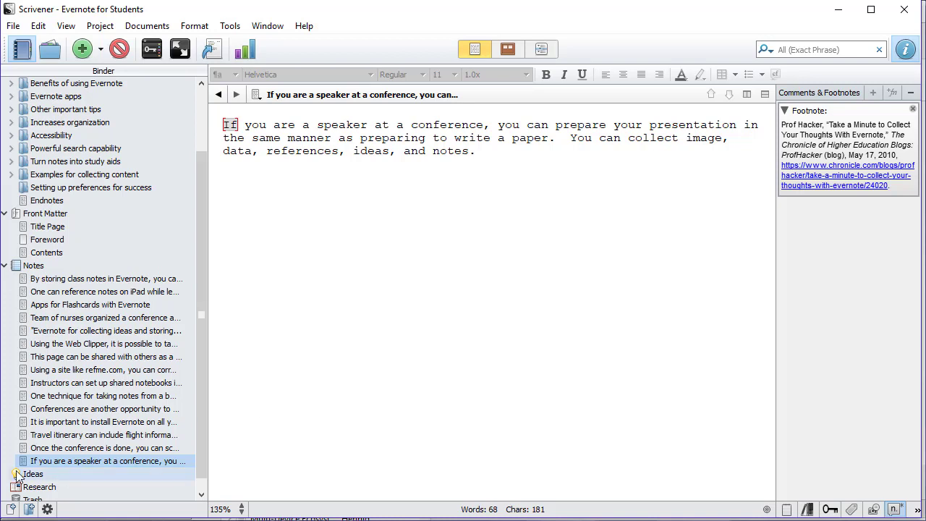
pyautogui.rightClick(62, 461)
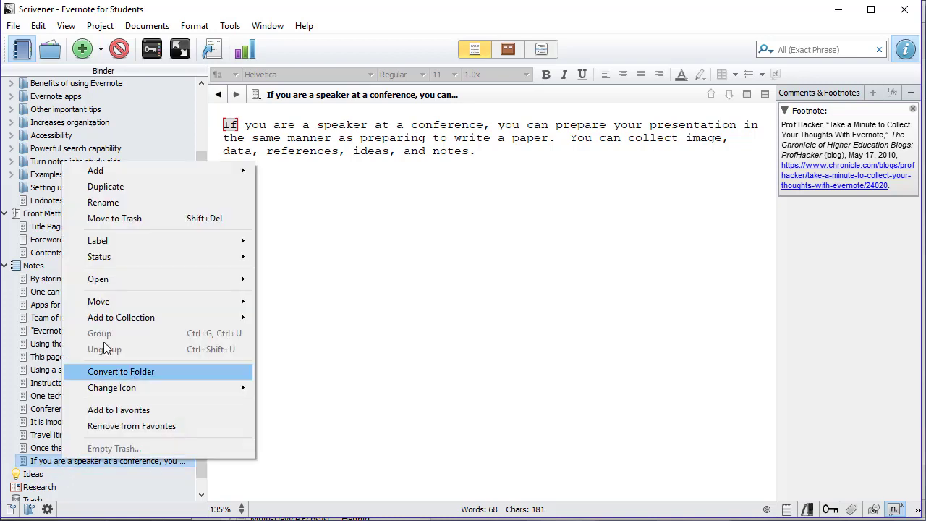
pyautogui.moveTo(124, 178)
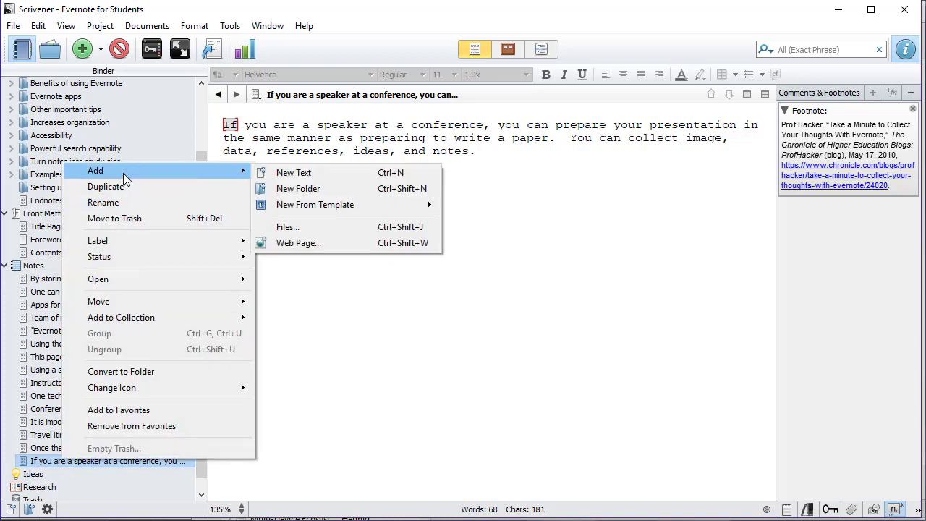
pyautogui.click(357, 177)
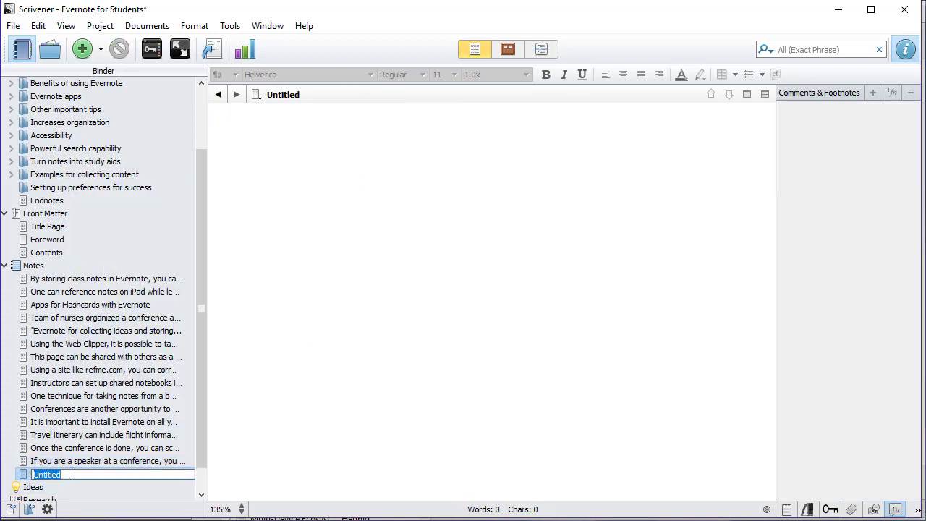
pyautogui.click(257, 132)
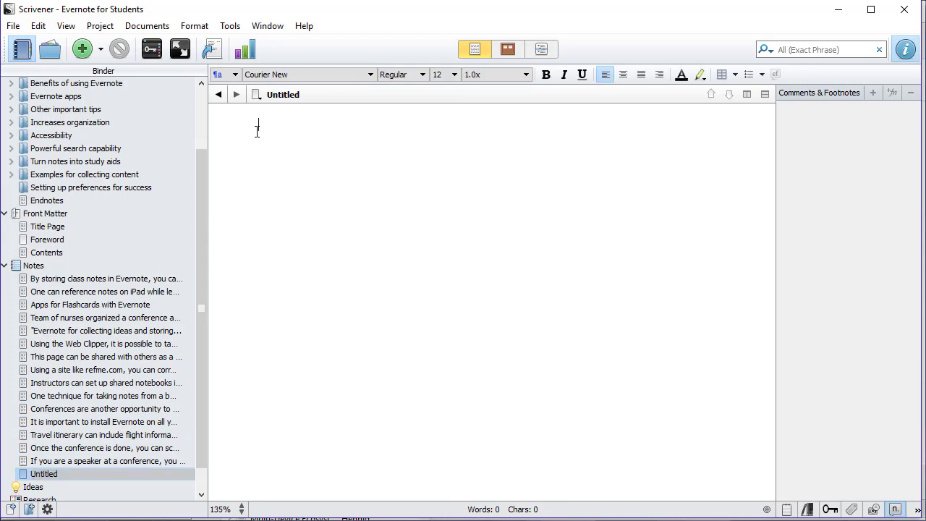
pyautogui.hotkey('ctrl', 'v')
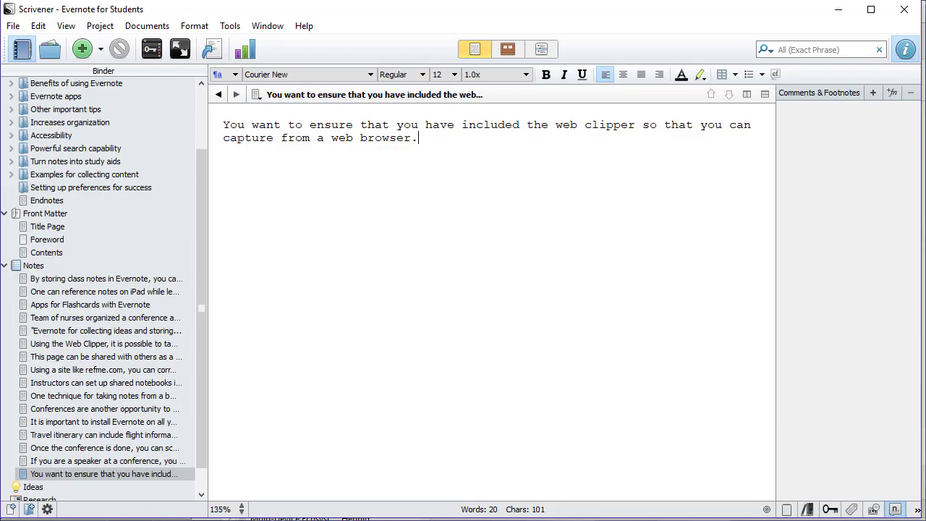
# Copy the Evernote installation note's third sentence, about cloud storage and syncing, from Zotero and paste it into a new Scrivener document after the web clipper note.
pyautogui.hotkey('alt', 'Tab')
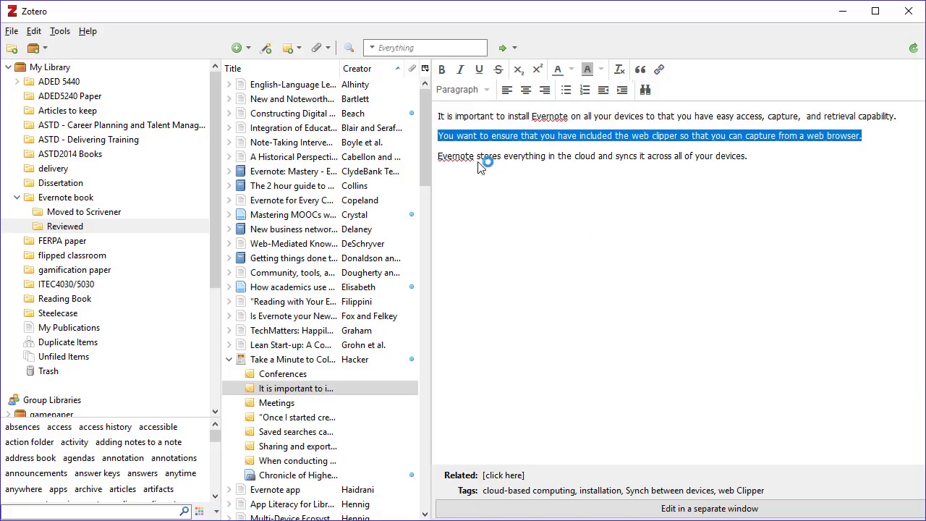
pyautogui.moveTo(437, 157); pyautogui.dragTo(758, 170)
pyautogui.hotkey('ctrl', 'c')
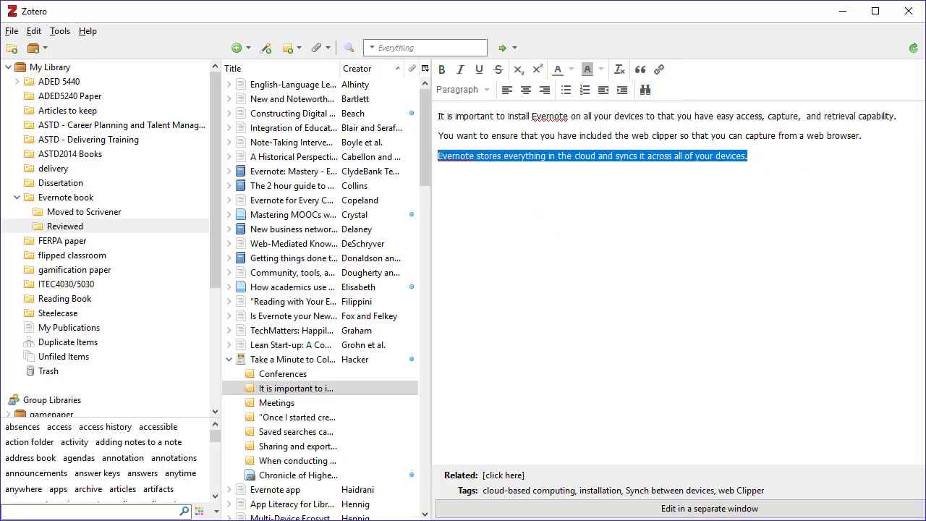
pyautogui.hotkey('alt', 'Tab')
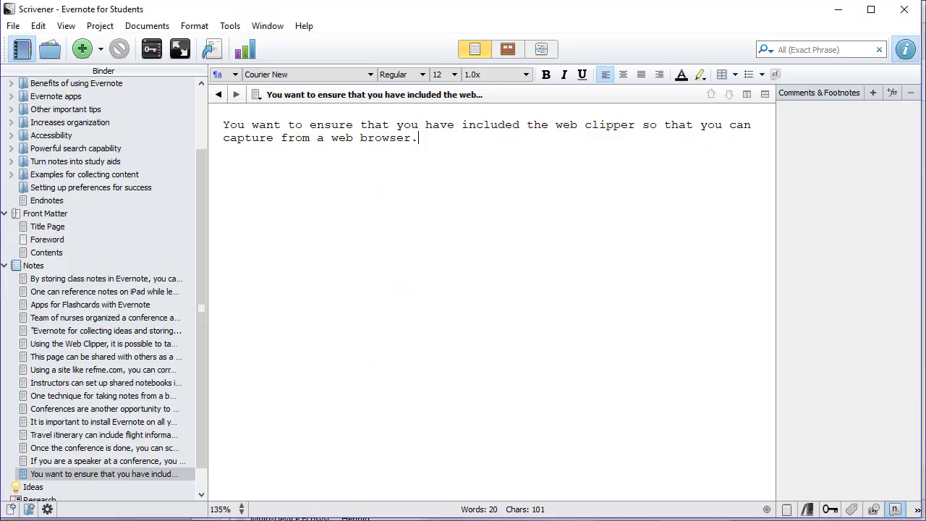
pyautogui.hotkey('ctrl', 'n')
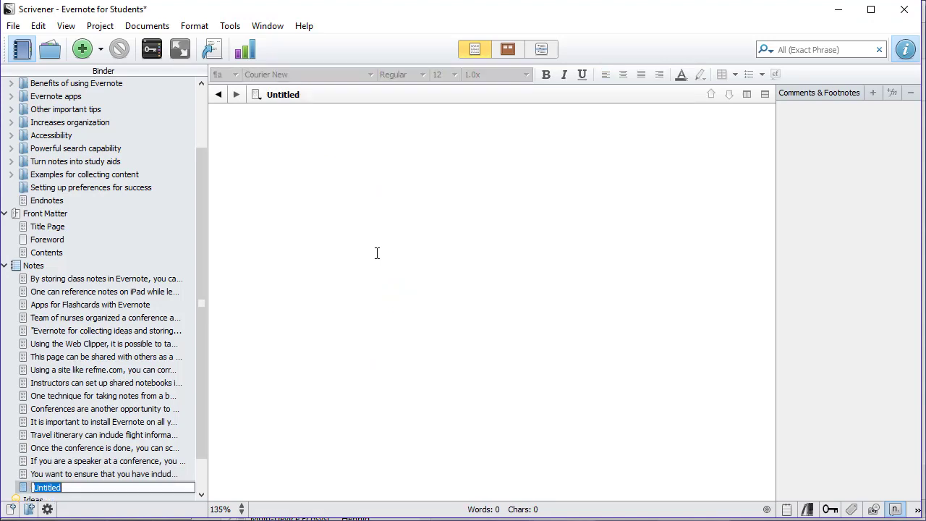
pyautogui.click(333, 196)
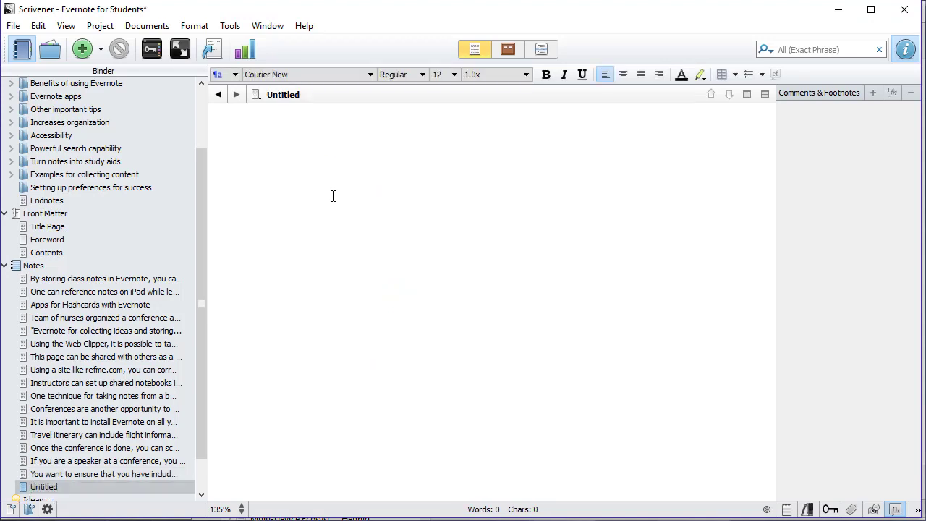
pyautogui.hotkey('ctrl', 'v')
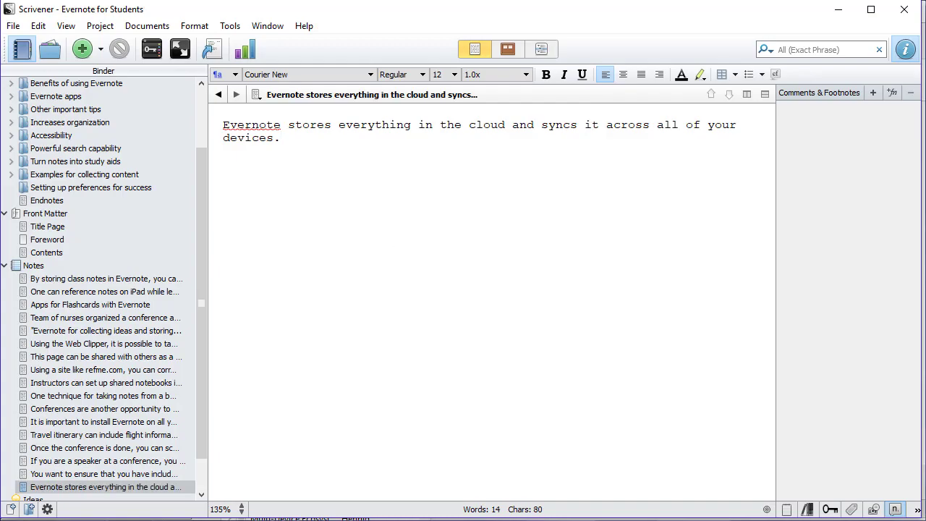
# In Zotero, copy the "Take a Minute to Collect Your Thoughts With Evernote" citation to the clipboard as a Chicago 17th edition (full note) note.
pyautogui.hotkey('alt', 'Tab')
pyautogui.click(271, 360)
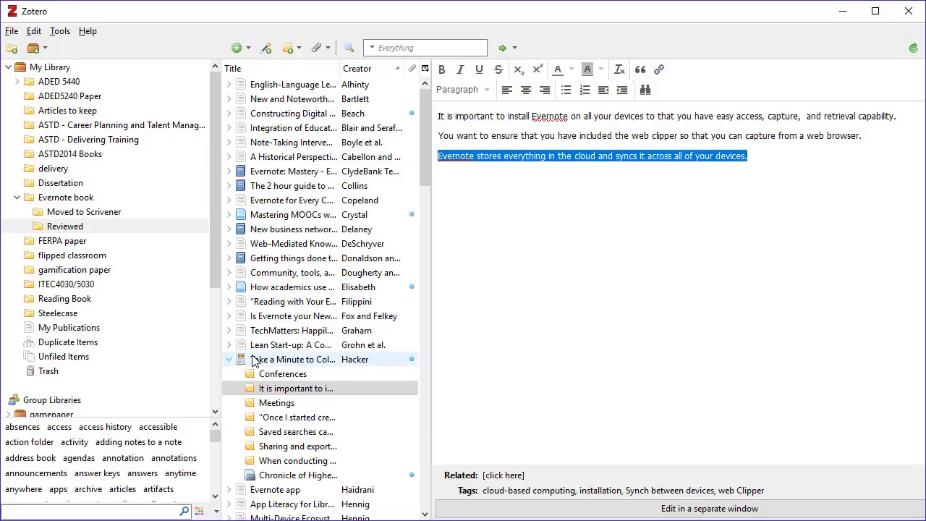
pyautogui.rightClick(273, 361)
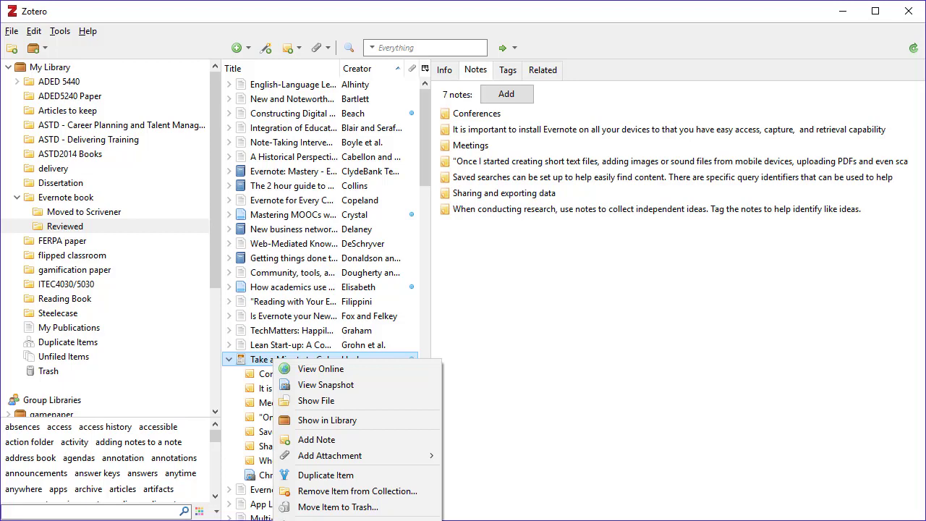
pyautogui.click(340, 515)
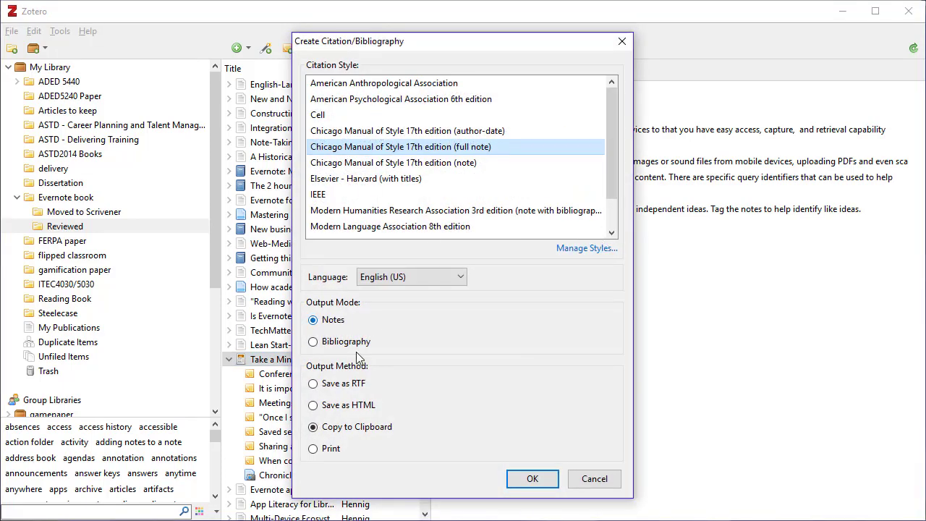
pyautogui.click(533, 481)
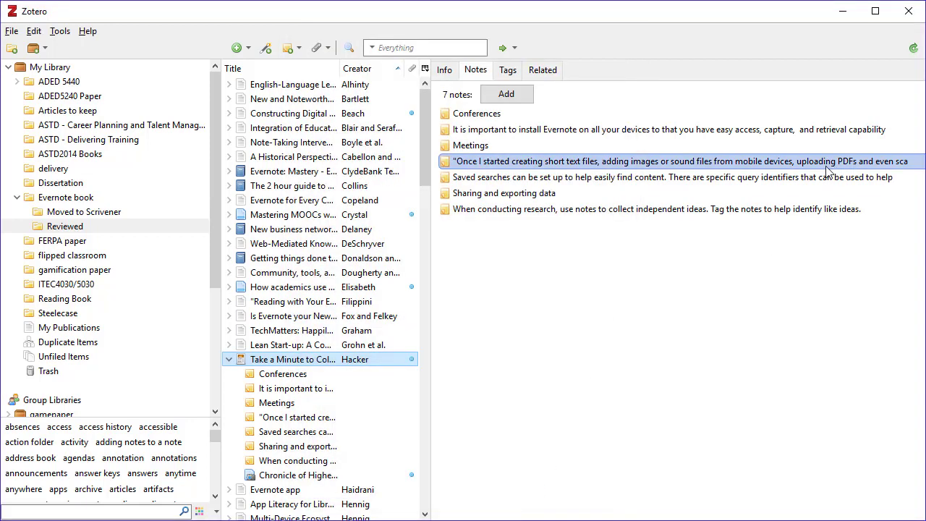
# Back in Scrivener, add a footnote with the copied blog post citation at the end of the cloud syncing sentence.
pyautogui.hotkey('alt', 'Tab')
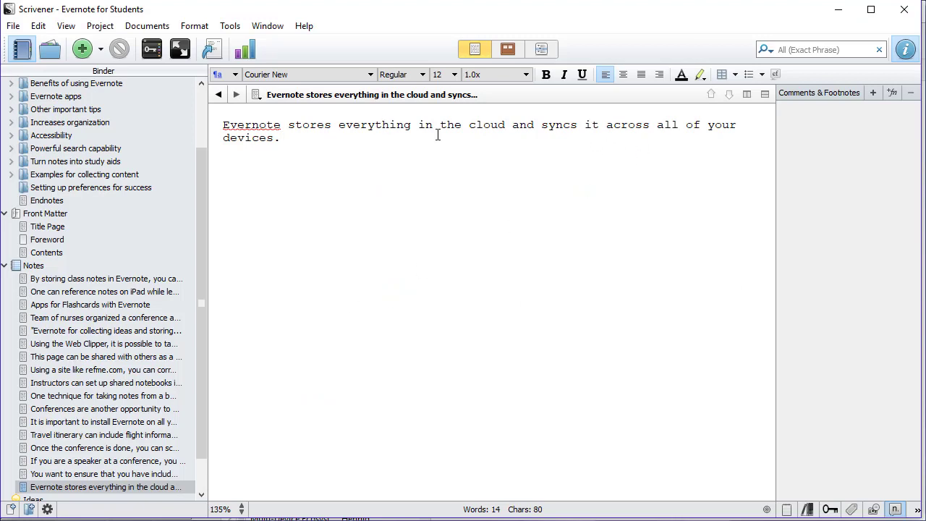
pyautogui.click(774, 75)
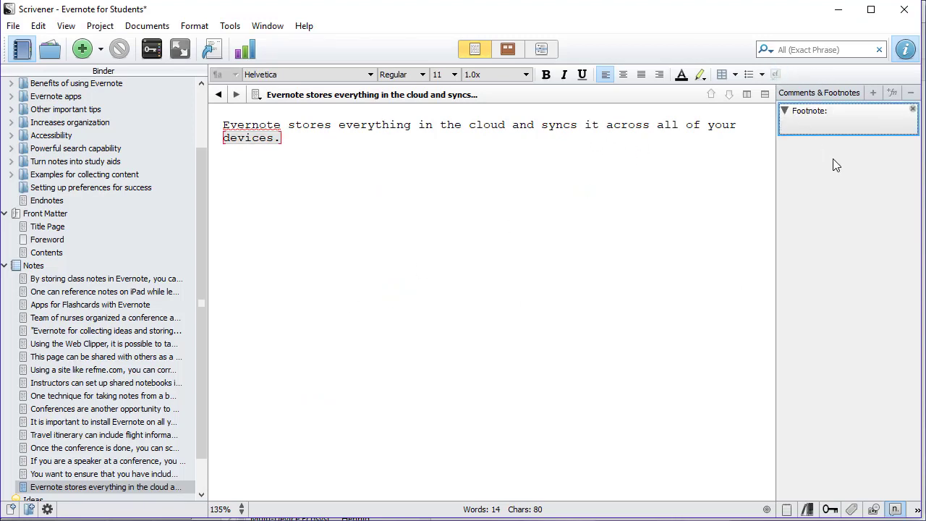
pyautogui.write('Prof Hacker, "Take a Minute to Collect Your Thoughts With Evernote," The Chronicle of Higher Education Blogs: ProfHacker (blog), May 17, 2010, https://www.chronicle.com/blogs/profhacker/take-a-minute-to-collect-your-thoughts-with-evernote/24020.')
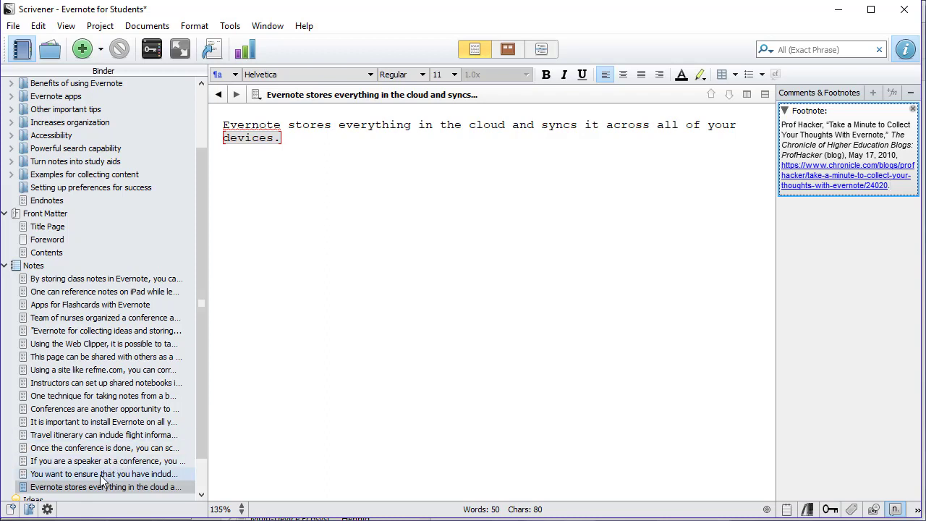
# Add a footnote with the same blog post citation at the end of the "You want to ensure that you have included the web clipper" note.
pyautogui.click(101, 476)
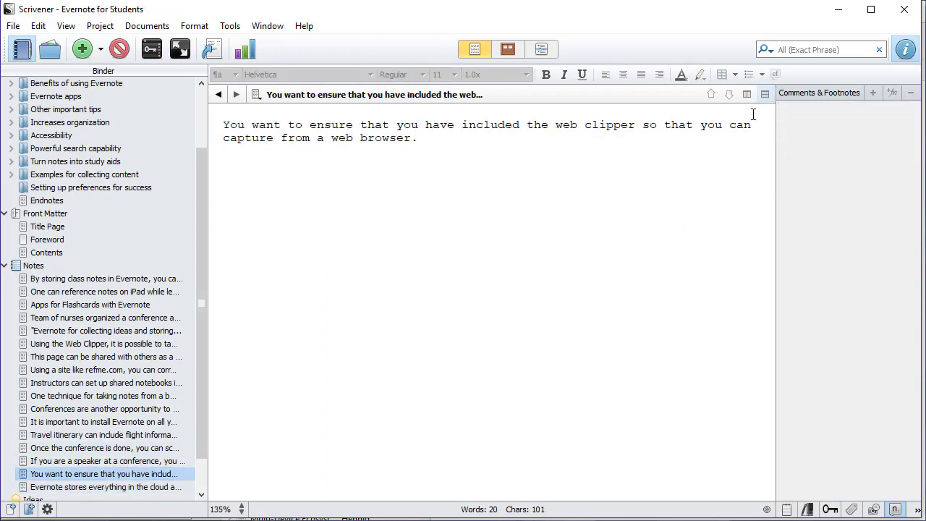
pyautogui.click(734, 143)
pyautogui.click(776, 75)
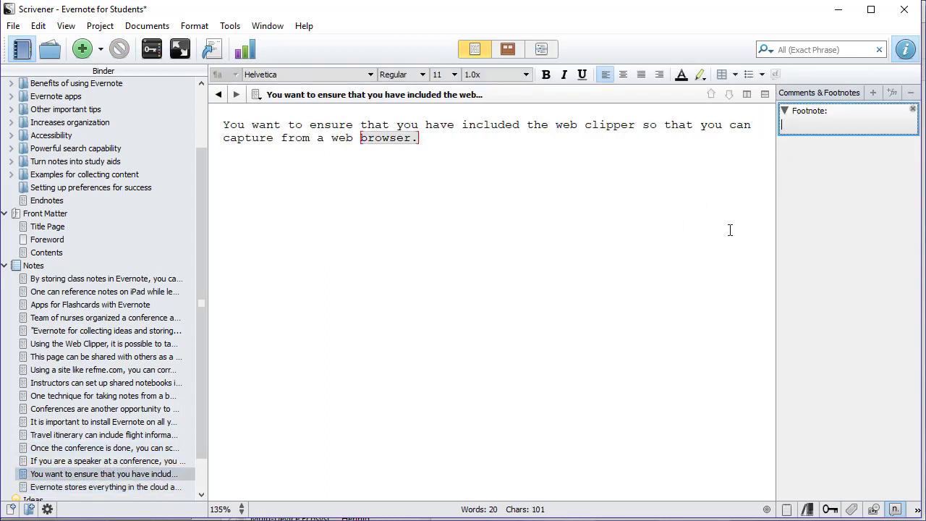
pyautogui.write('Prof Hacker, "Take a Minute to Collect Your Thoughts With Evernote," The Chronicle of Higher Education Blogs: ProfHacker (blog), May 17, 2010, https://www.chronicle.com/blogs/profhacker/take-a-minute-to-collect-your-thoughts-with-evernote/24020.')
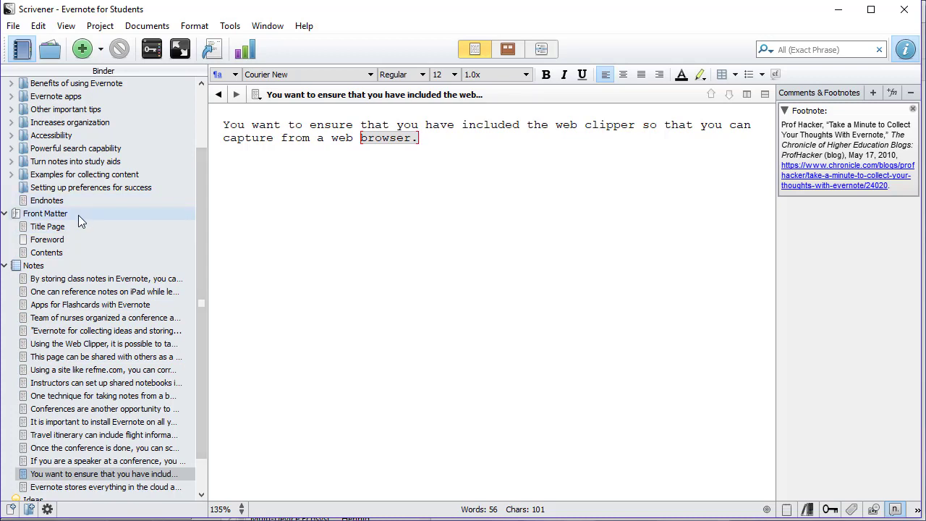
# Move the "Using the Web Clipper, it is possible to take a snapshot" note from Notes into Web Clipper under Ways to collect information.
pyautogui.click(58, 345)
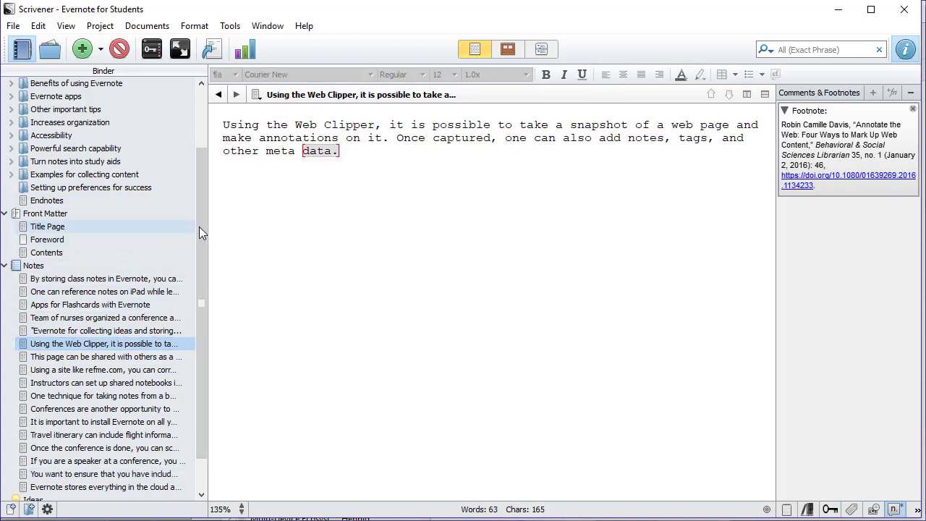
pyautogui.moveTo(209, 228); pyautogui.dragTo(205, 229)
pyautogui.scroll(2, 204, 202)
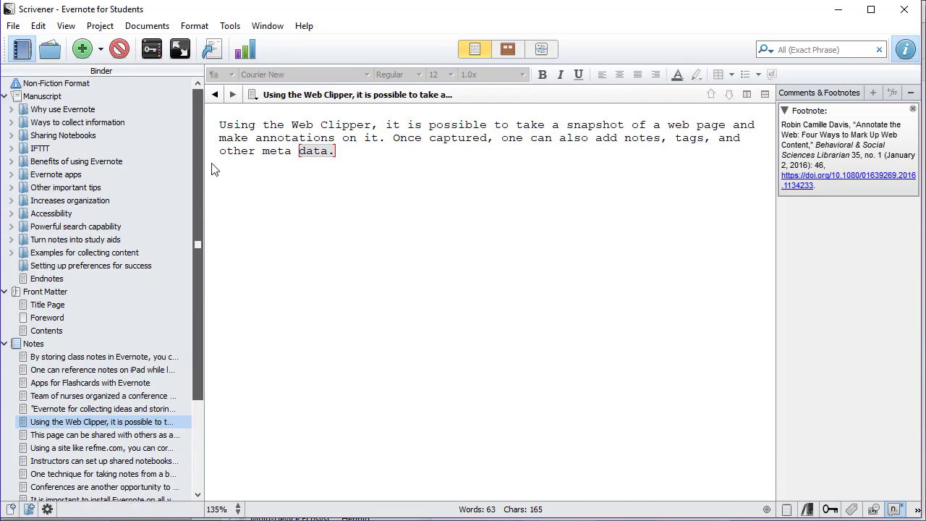
pyautogui.click(11, 123)
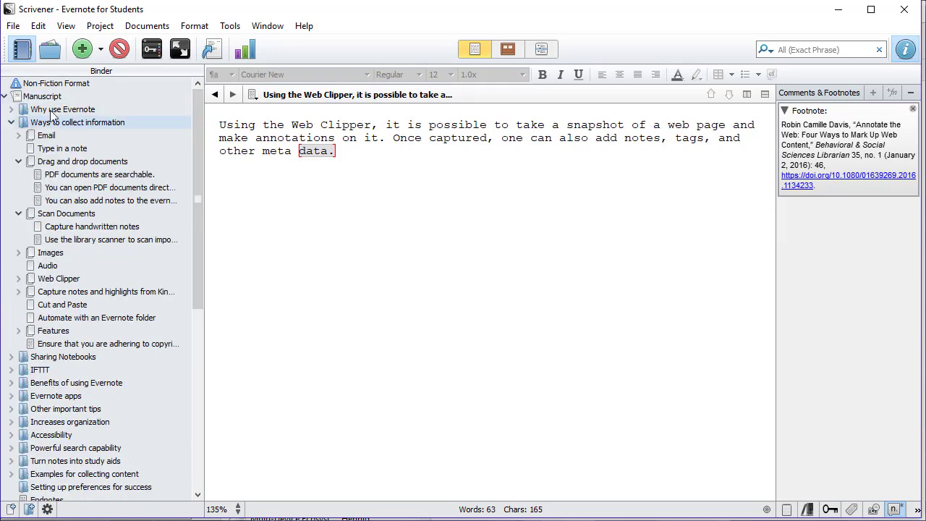
pyautogui.click(18, 280)
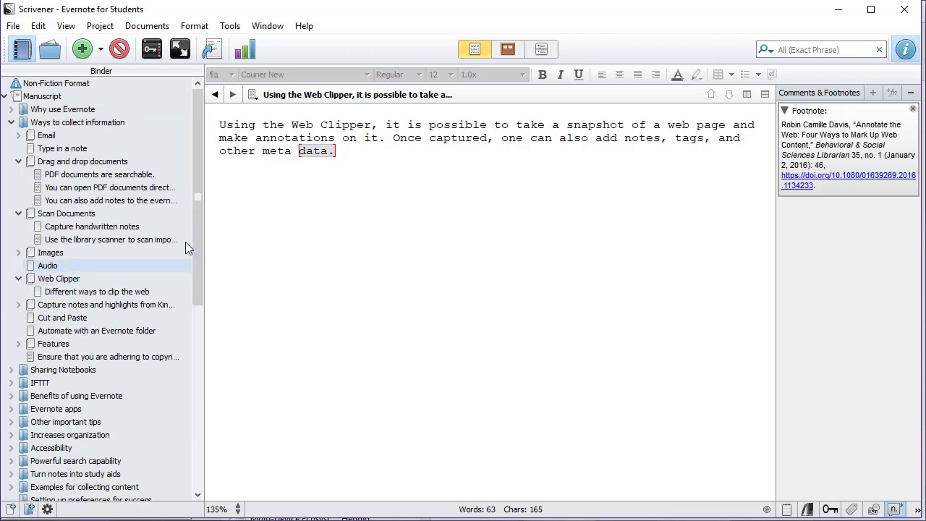
pyautogui.moveTo(198, 219); pyautogui.dragTo(200, 324)
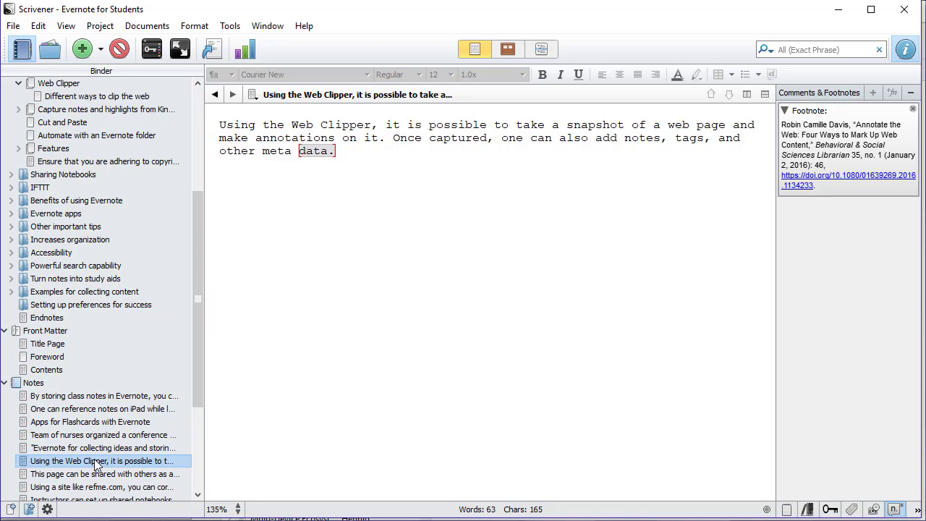
pyautogui.moveTo(99, 466); pyautogui.dragTo(107, 138)
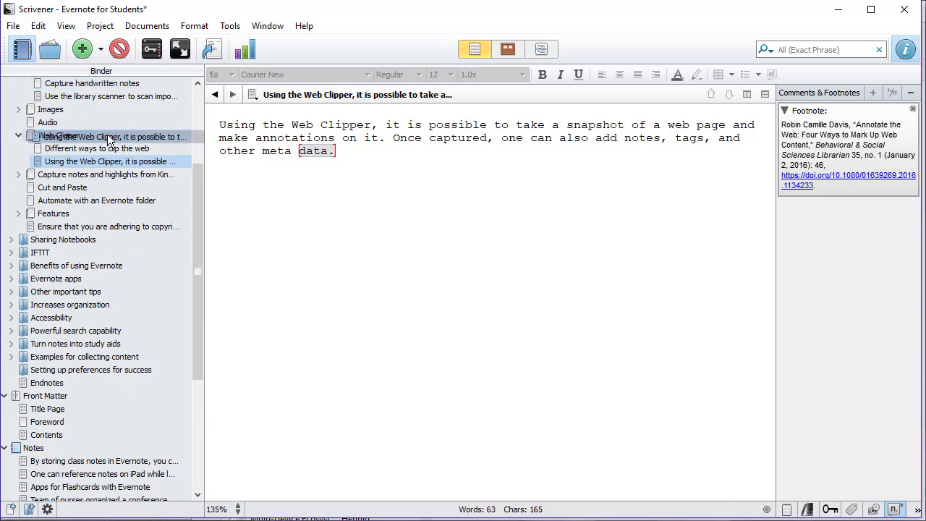
# View the Web Clipper document and the note moved beneath it, and look over the notes remaining in the Notes folder.
pyautogui.click(56, 137)
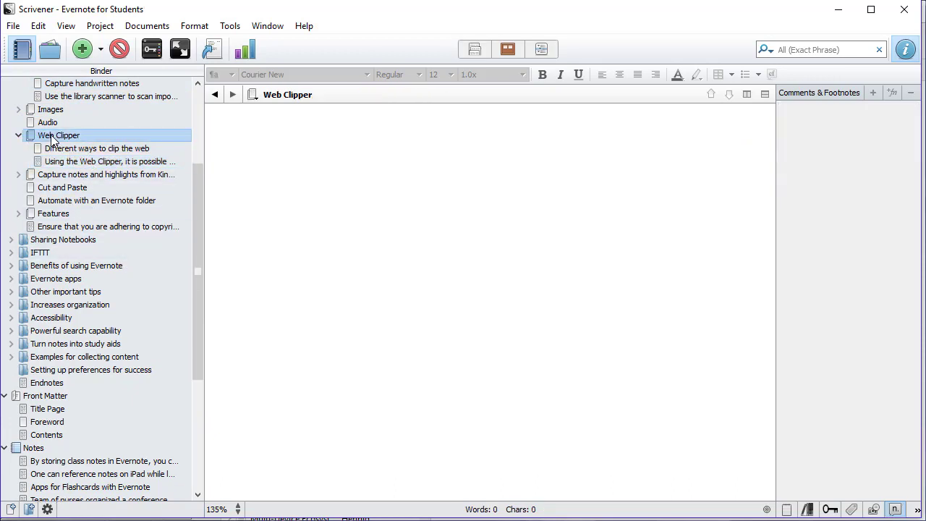
pyautogui.click(60, 162)
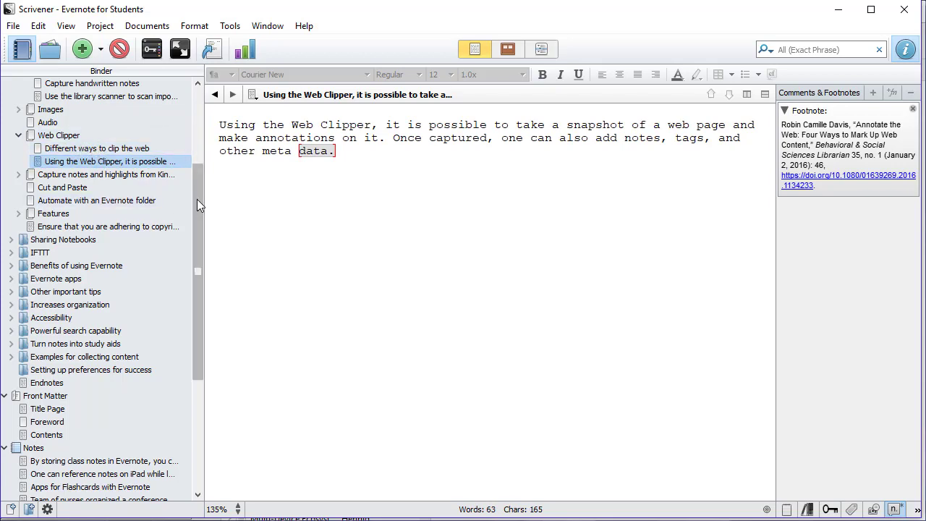
pyautogui.moveTo(196, 199); pyautogui.dragTo(205, 301)
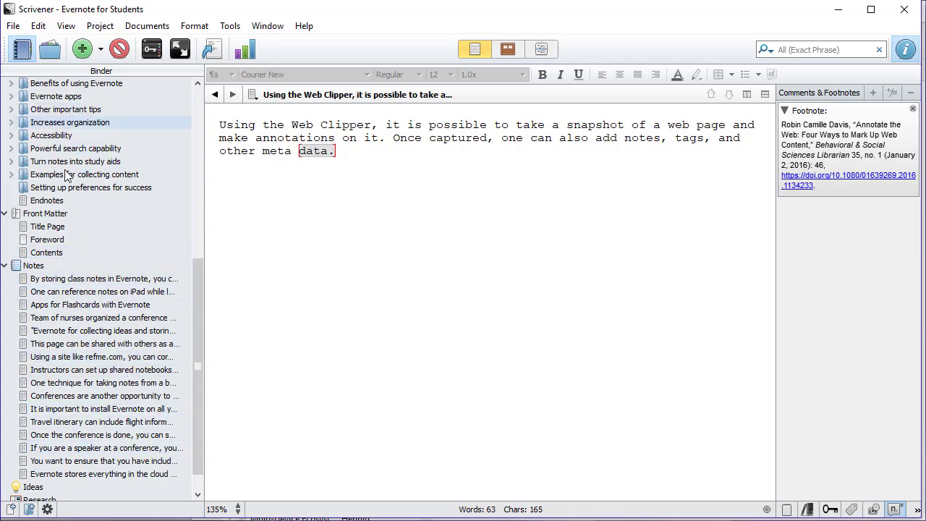
pyautogui.moveTo(197, 301); pyautogui.dragTo(201, 367)
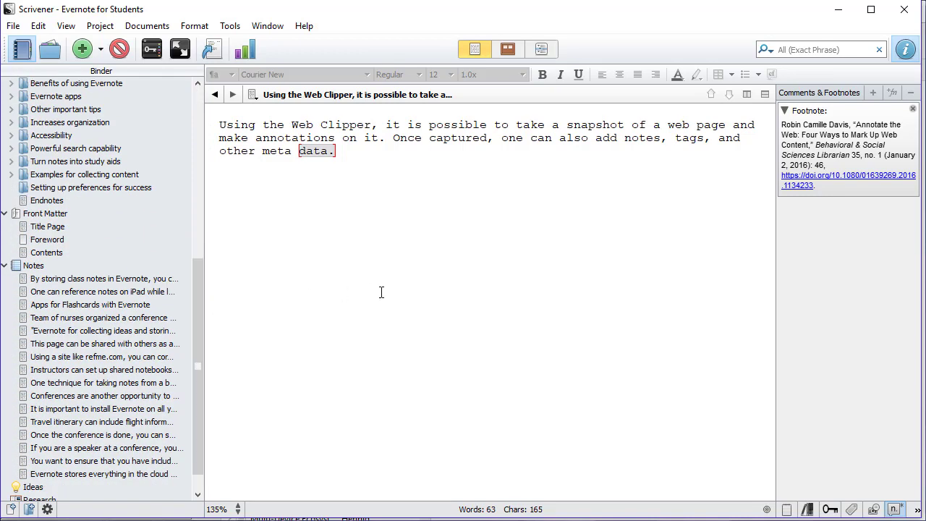